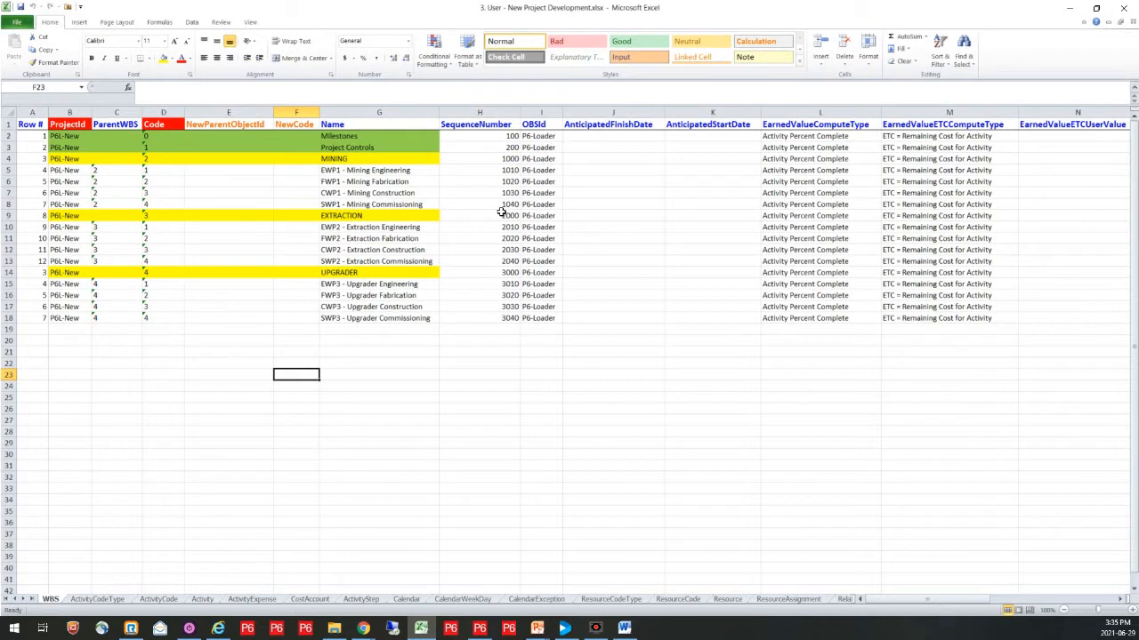
Step: Review the 2-P6L-DISCIPLINE, 2-P6L-Area and 2-P6L-WP entries on the ActivityCodeType sheet
left_click(115, 601)
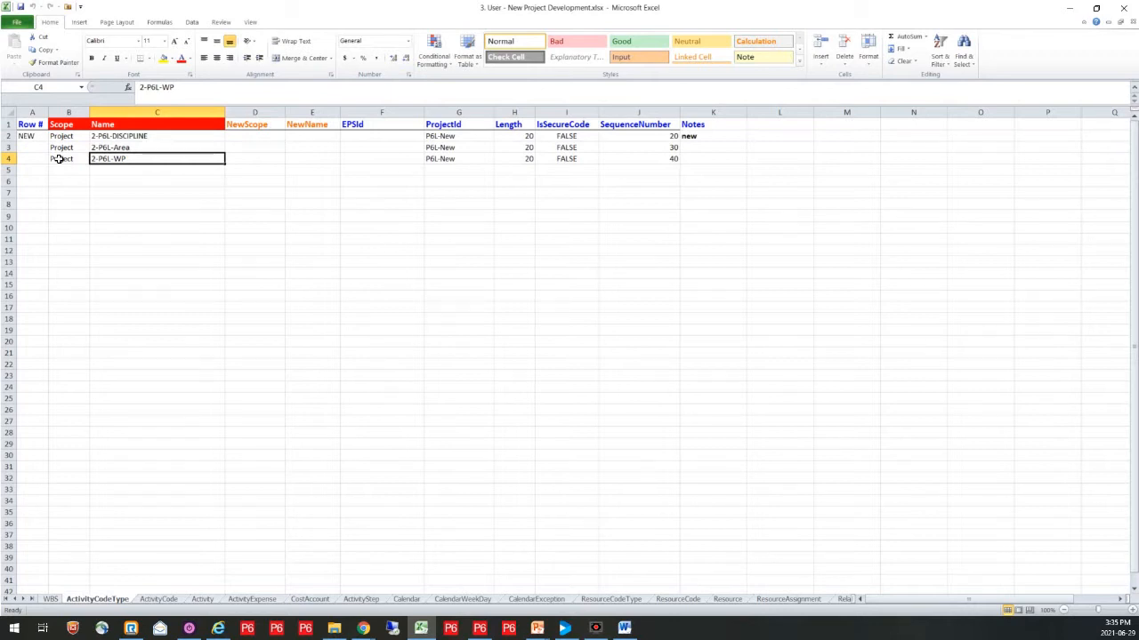
left_click(151, 136)
left_click(152, 148)
left_click(160, 158)
Step: Review the ActivityCode sheet, and inspect the name formula of activity E1-MIN-010 on the Activity sheet
left_click(161, 599)
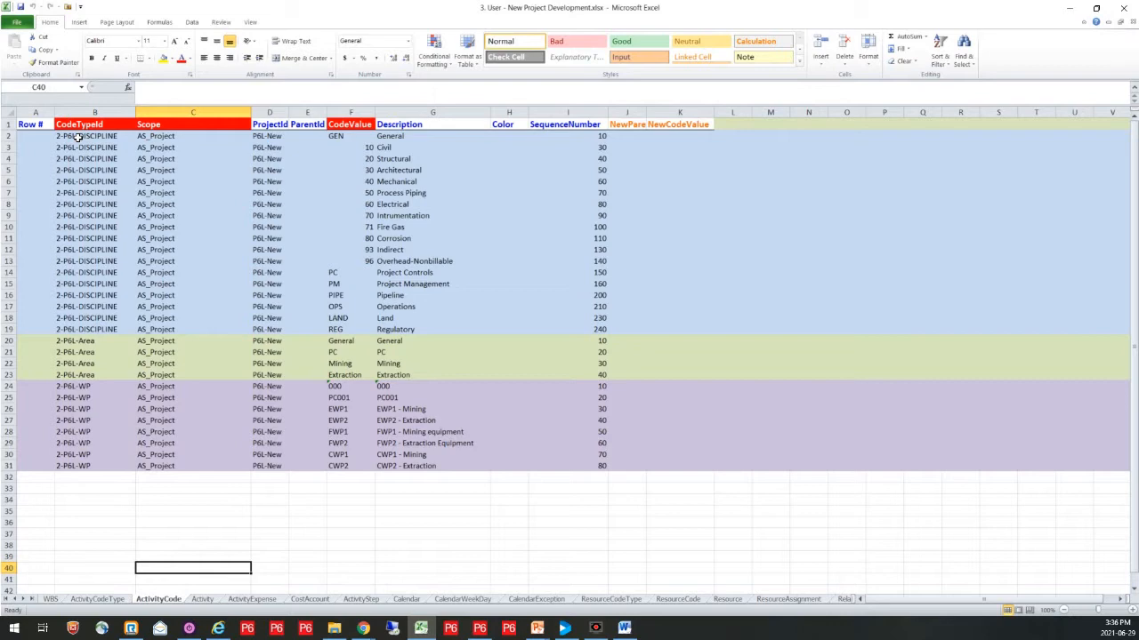
left_click(202, 600)
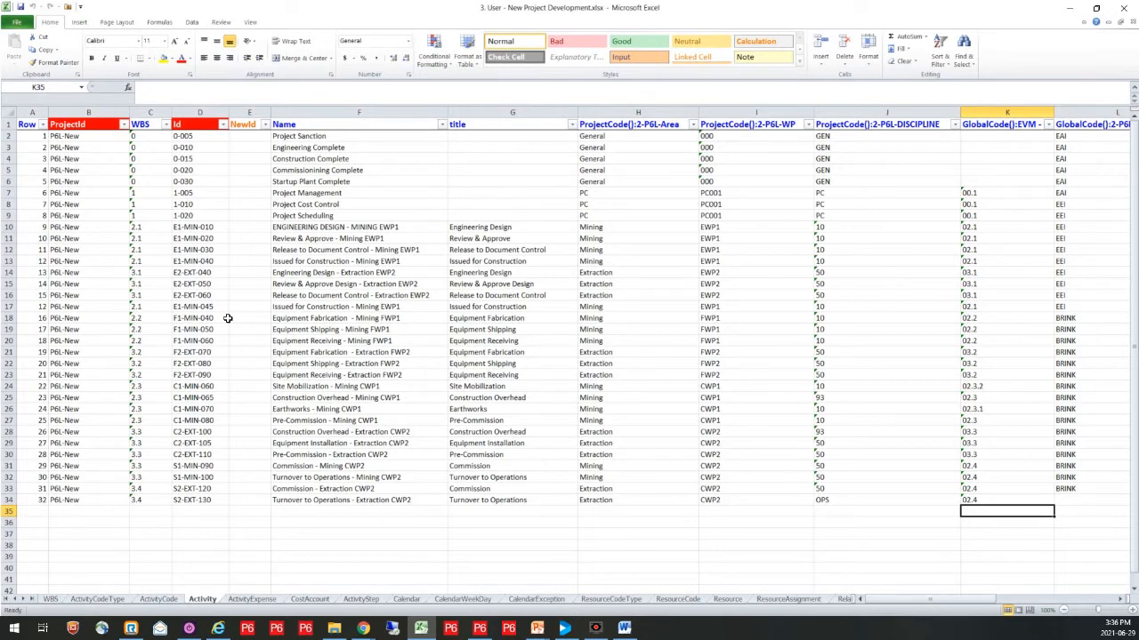
left_click(300, 229)
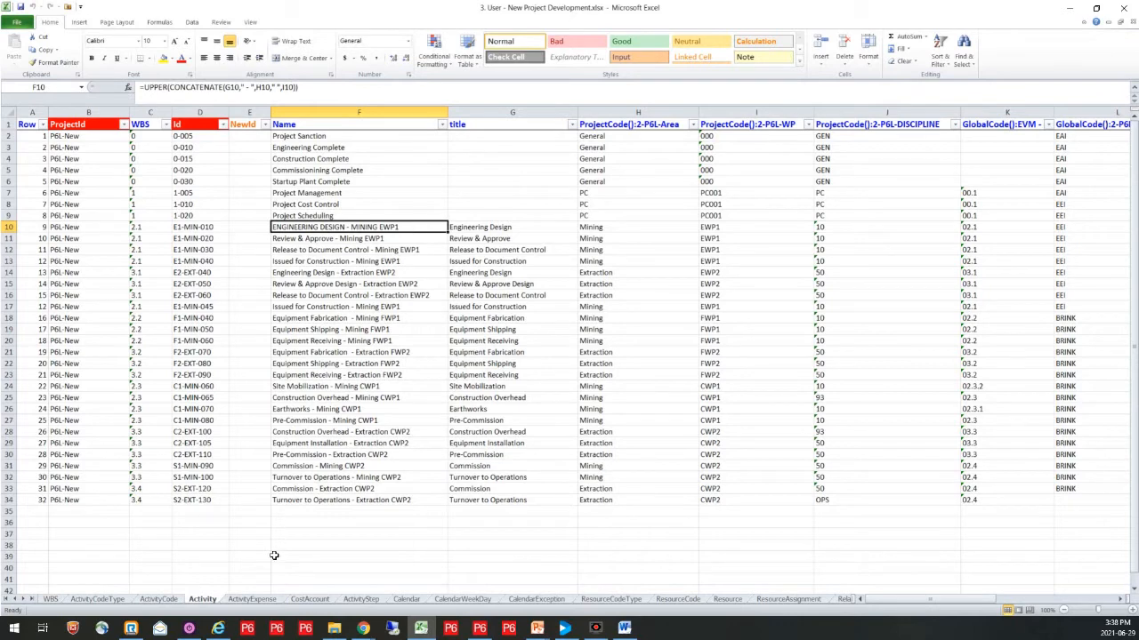
Step: Review the expense items on the ActivityExpense sheet and the account hierarchy on the CostAccount sheet
left_click(253, 599)
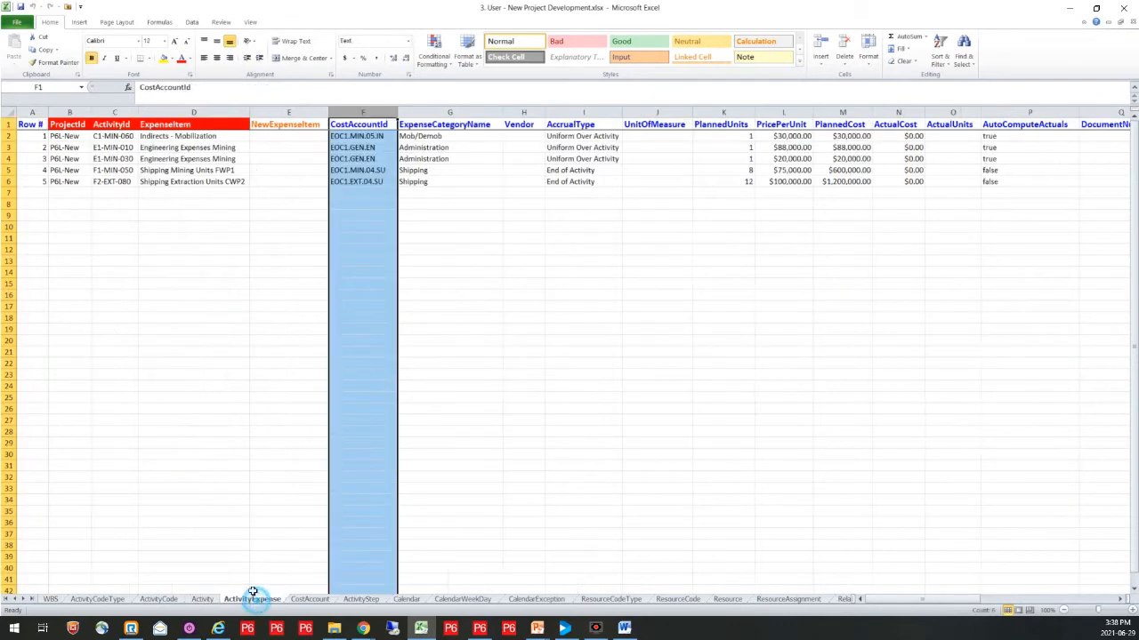
left_click(229, 340)
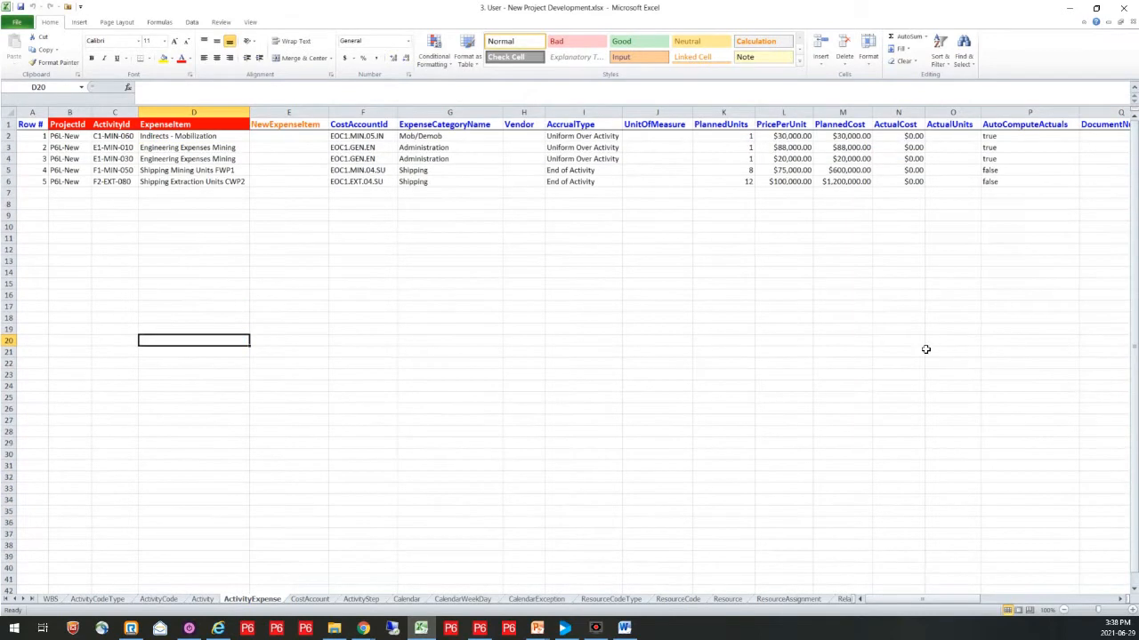
key("alt+Tab")
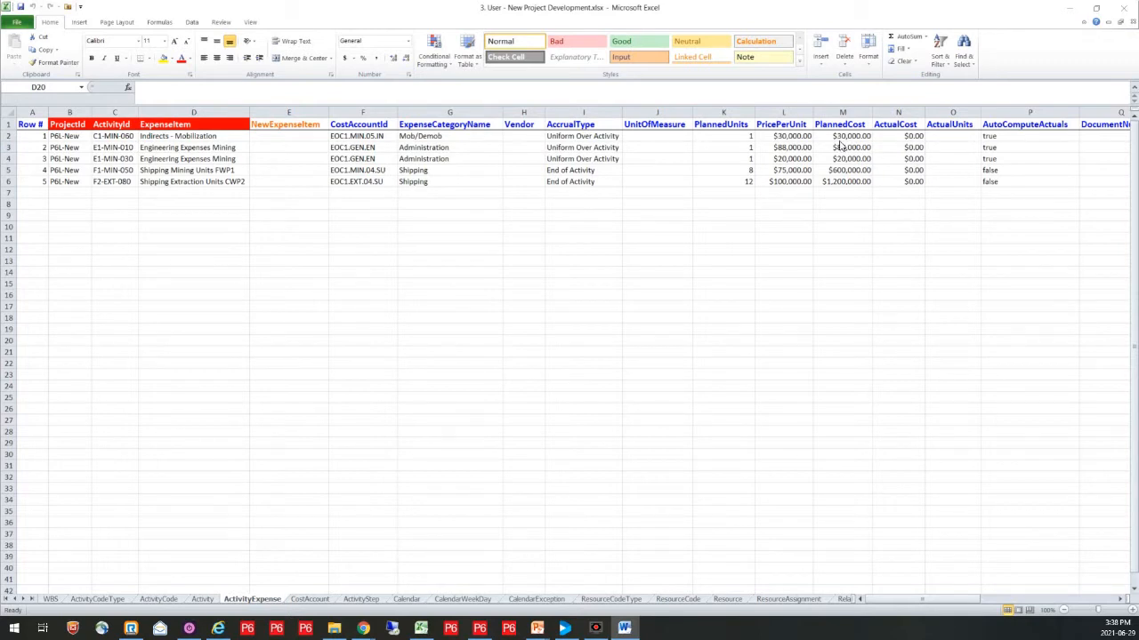
left_click(318, 602)
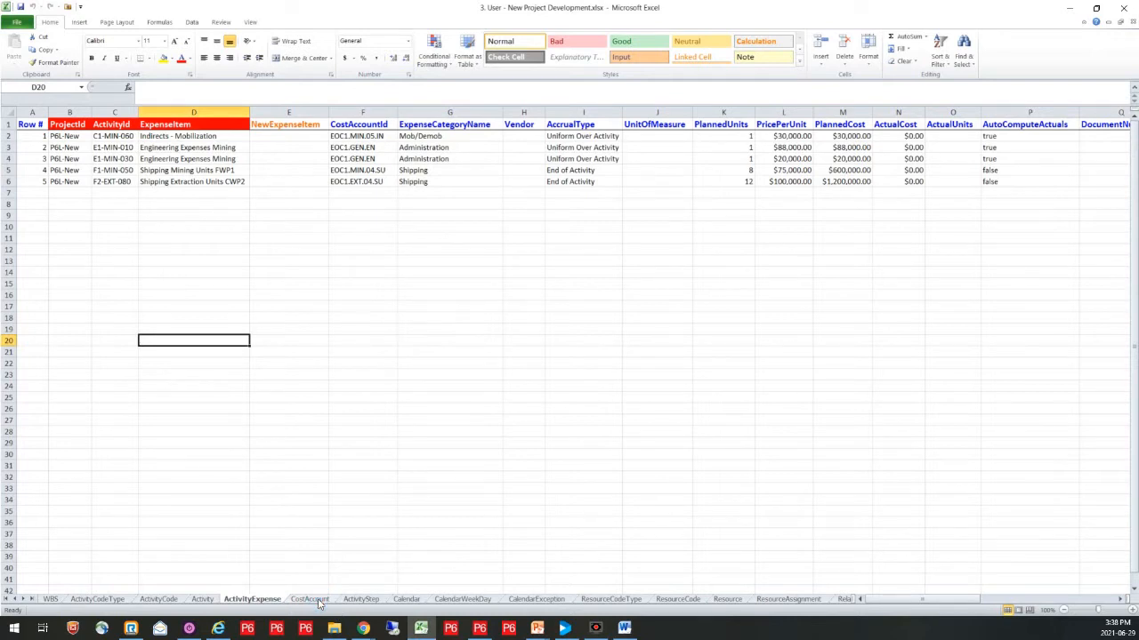
left_click(319, 602)
left_click(377, 204)
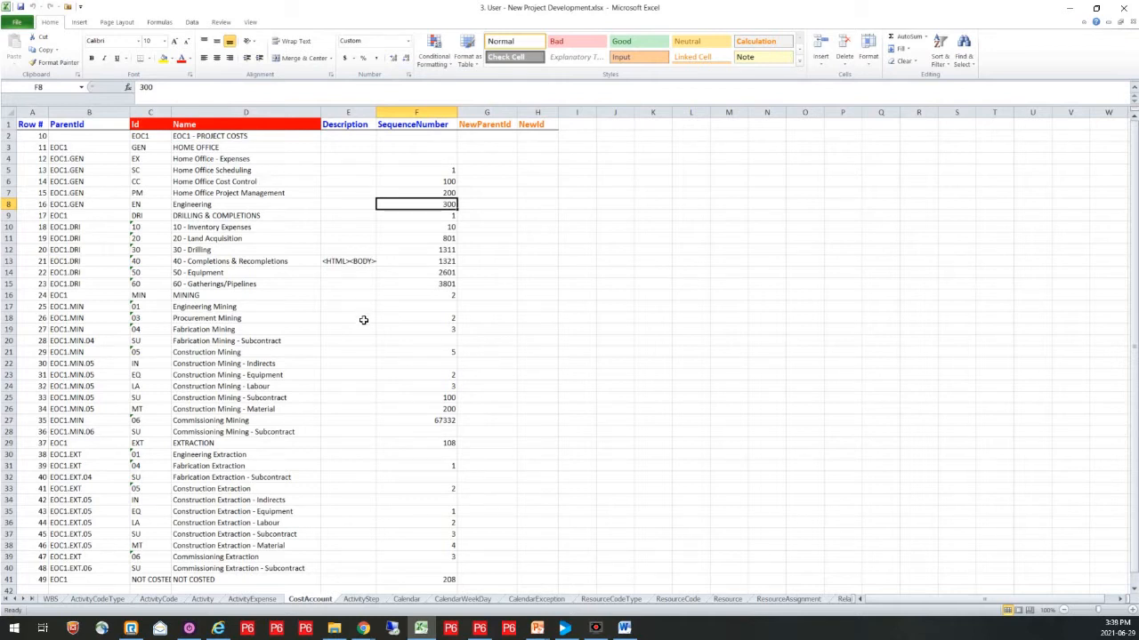
Step: On the ActivityStep sheet, copy rows 14 and 15 of activity E1-MIN-040 and insert the copies at row 17
left_click(362, 600)
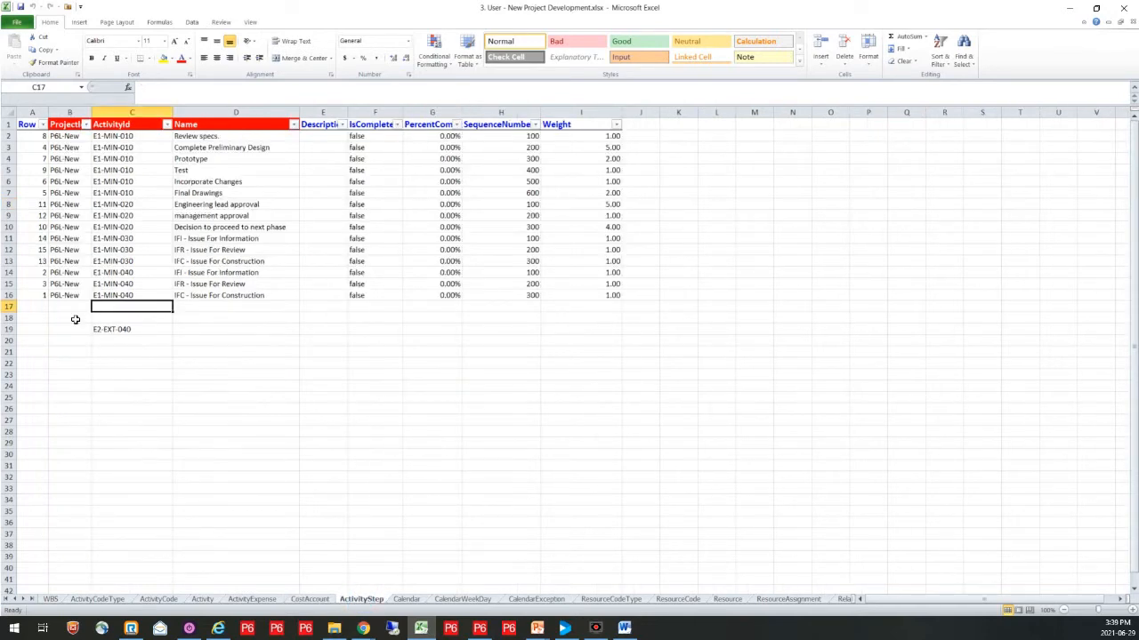
mouse_move(9, 272)
left_mouse_down()
mouse_move(9, 307)
mouse_move(11, 287)
left_mouse_up()
key("ctrl+c")
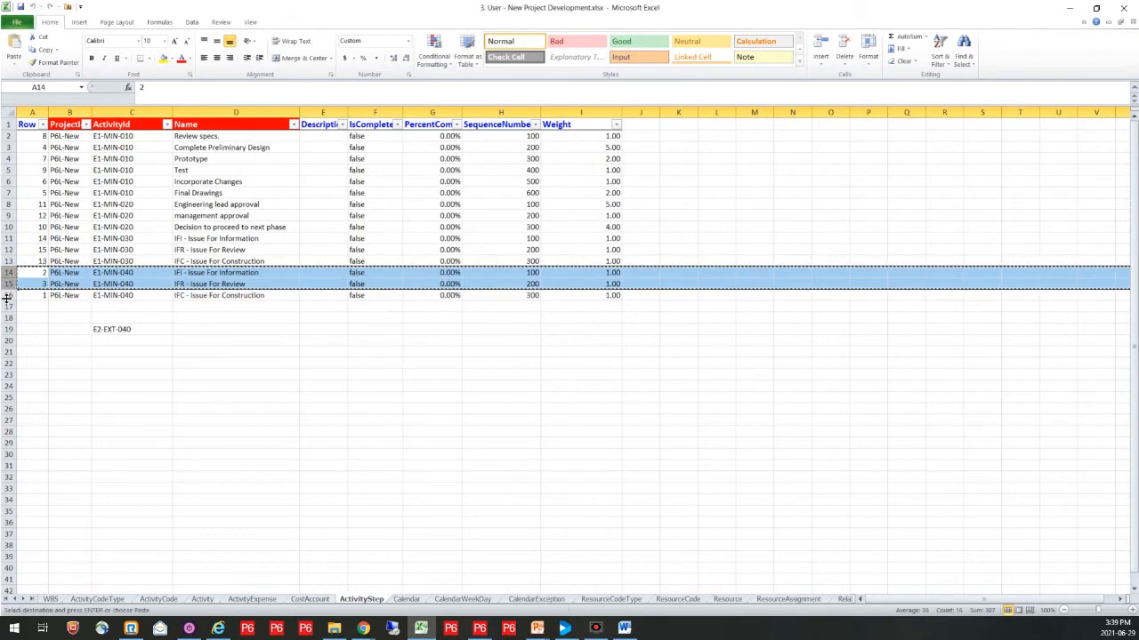
left_click(9, 307)
right_click(9, 308)
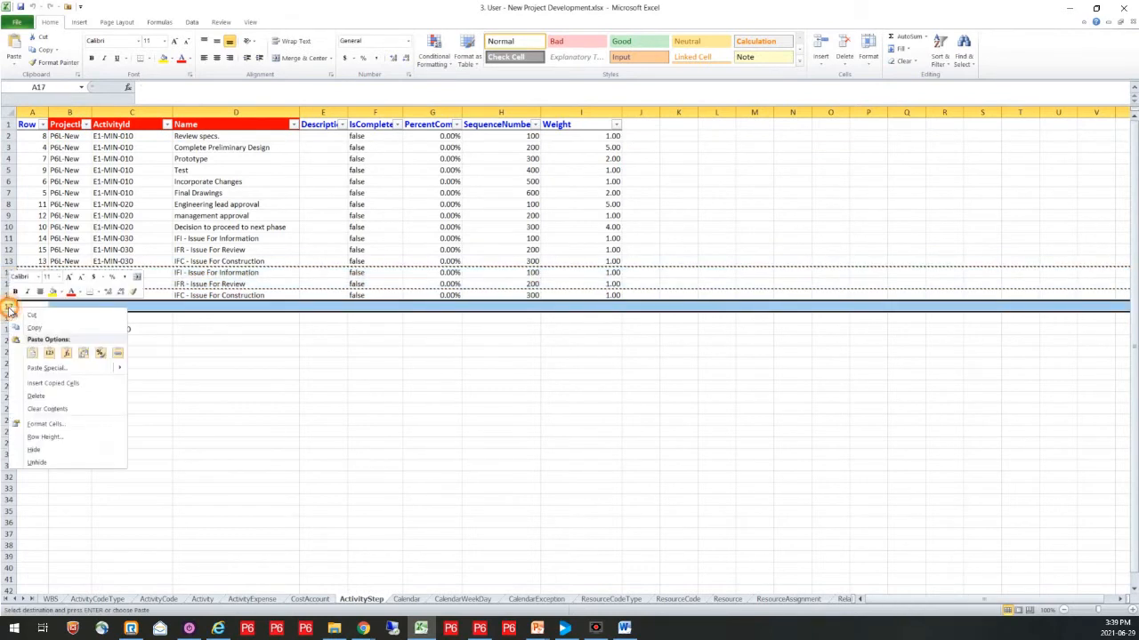
left_click(49, 383)
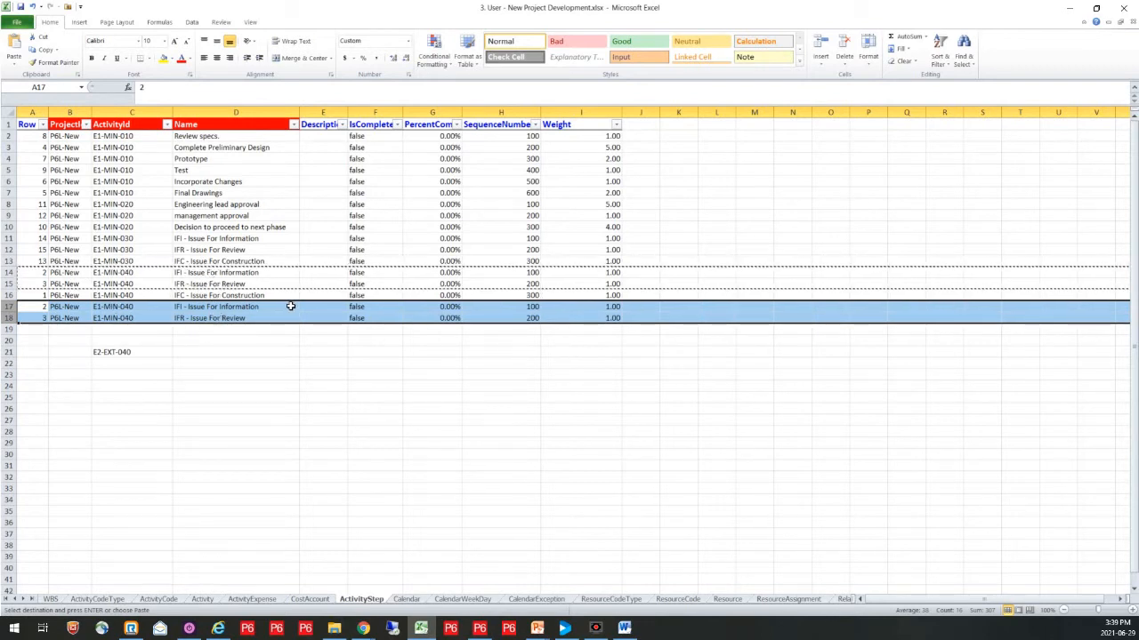
Step: Copy the activity ID E2-EXT-040 from C21 into C16:C18, and clear the source cell
left_click(138, 351)
key("ctrl+c")
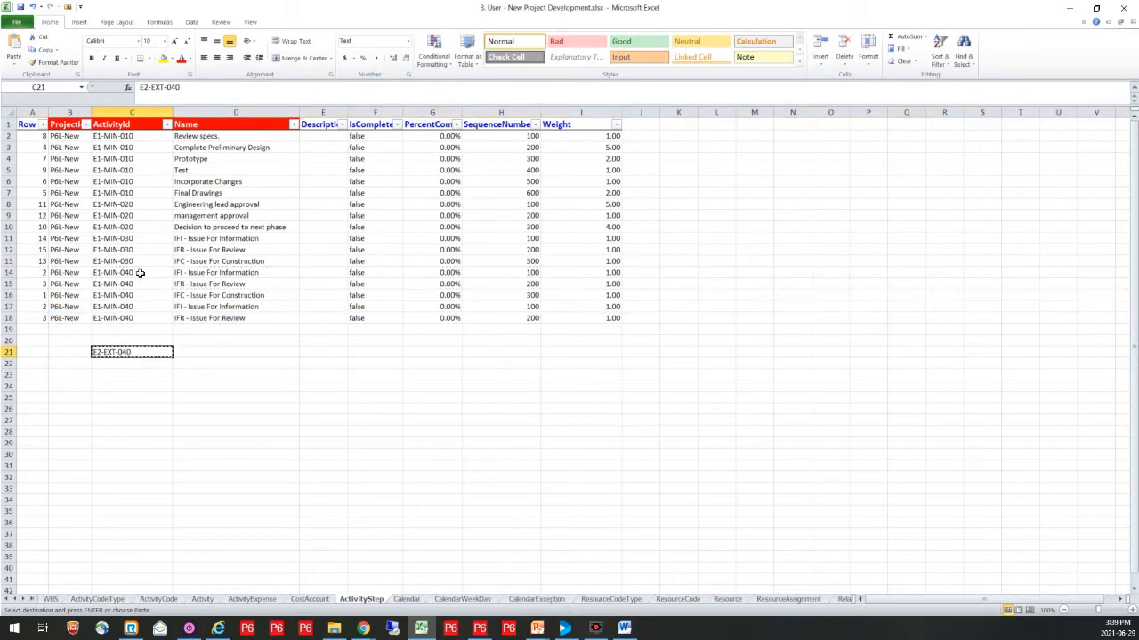
left_click_drag(133, 296, 136, 315)
key("ctrl+v")
left_click(139, 351)
key("Delete")
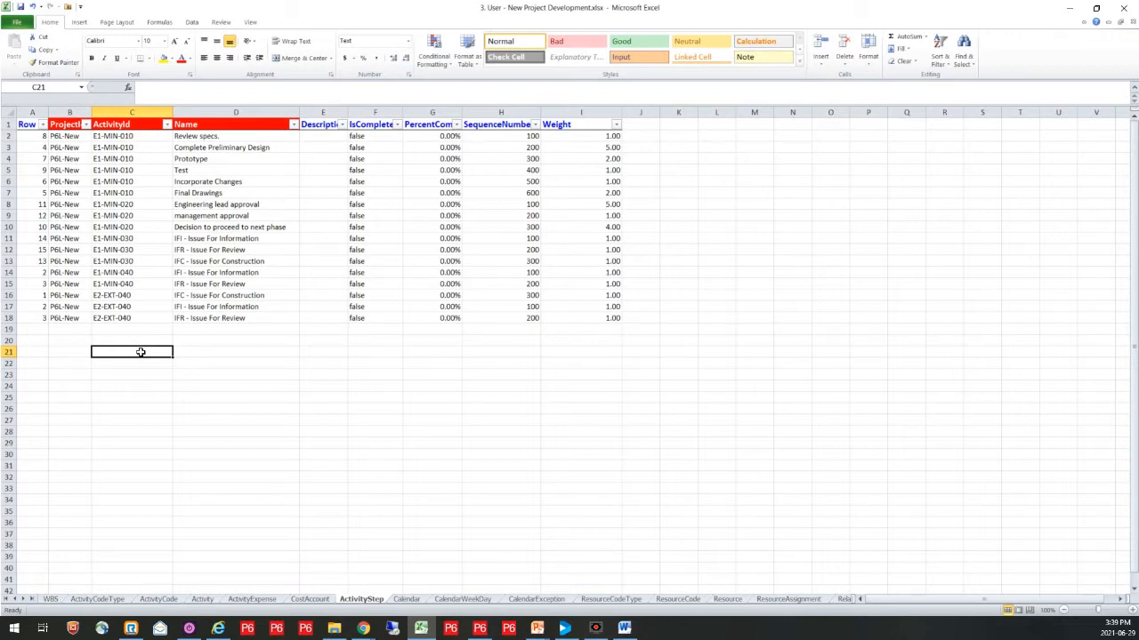
Step: Review the rotating calendar's definition on the Calendar sheet and its daily working hours on the CalendarWeekDay sheet
left_click(407, 600)
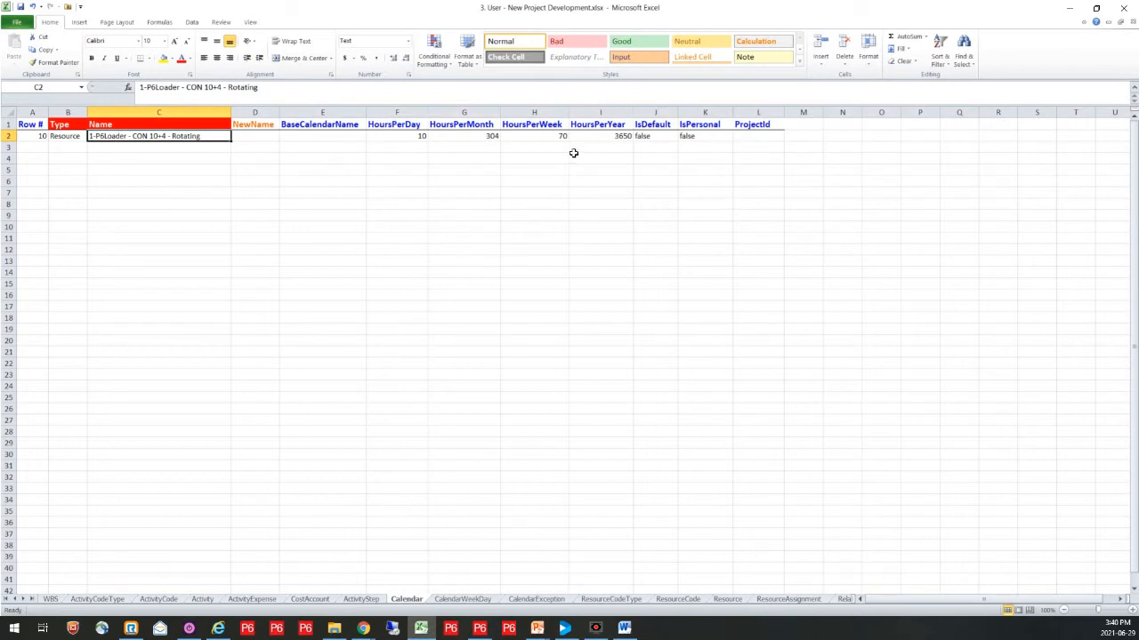
left_click(462, 600)
left_click(418, 328)
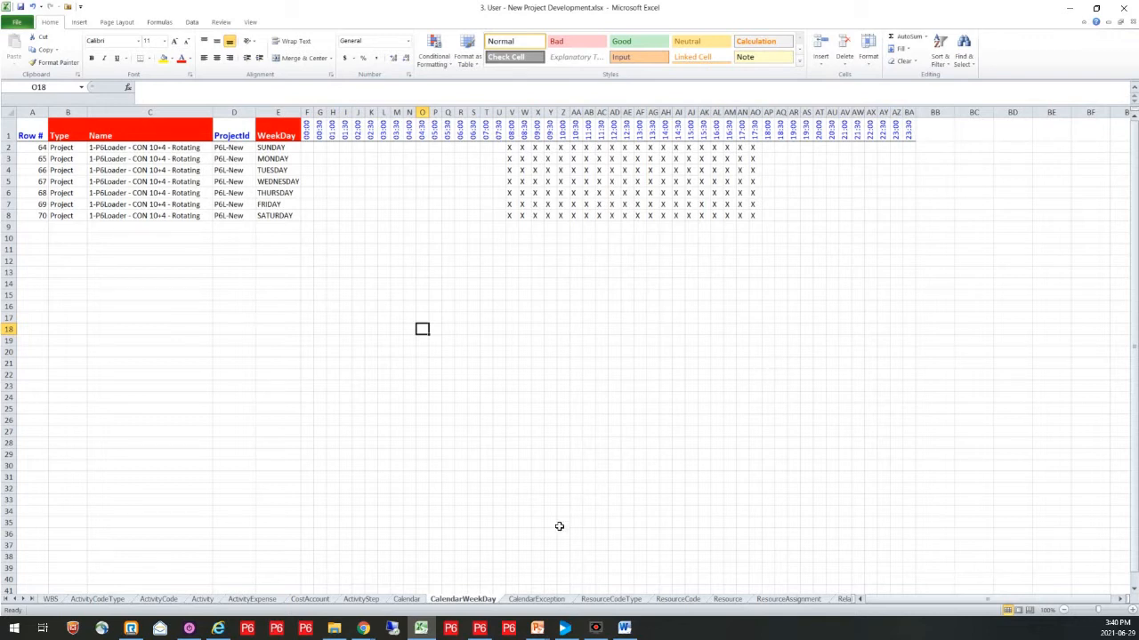
Step: Inspect the exception dates and their formulas in E2 to E9 of the CalendarException sheet
left_click(533, 600)
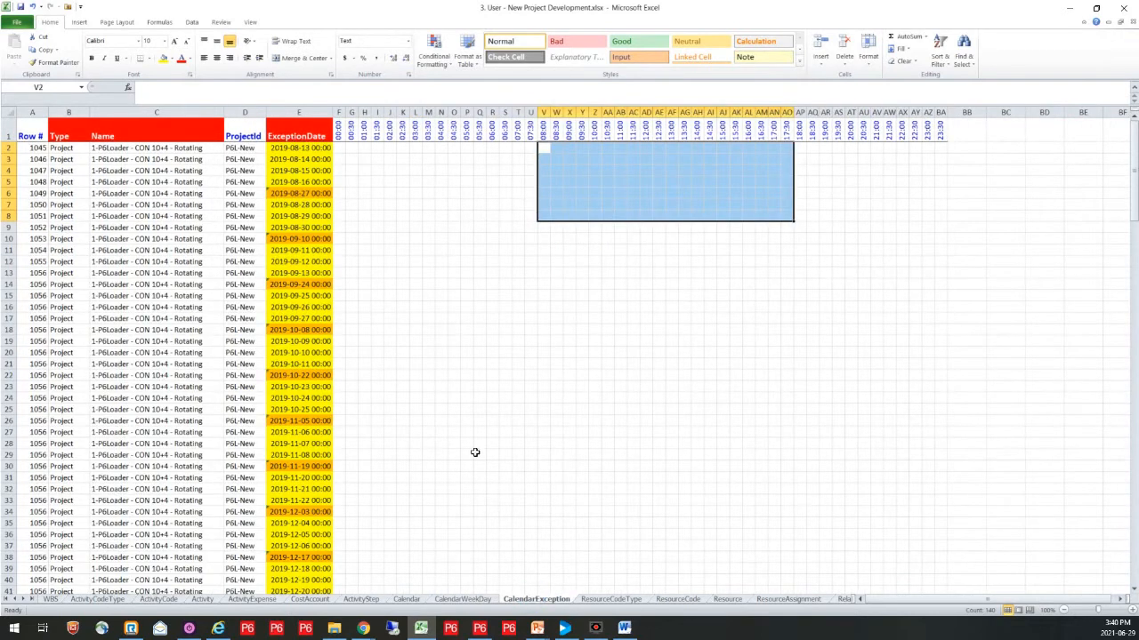
left_click(314, 149)
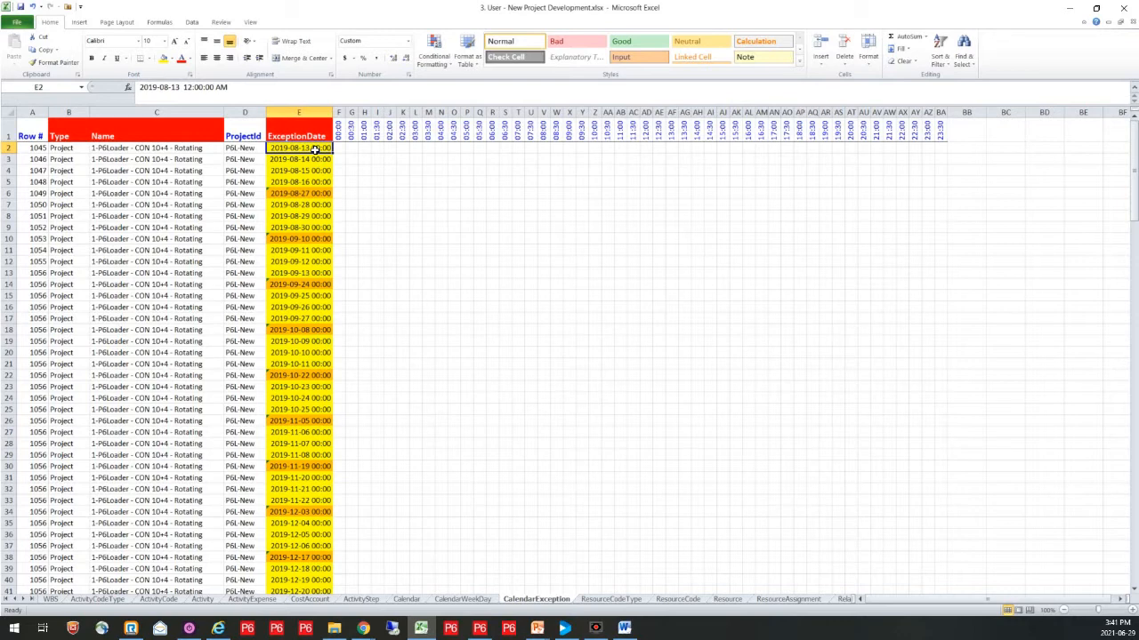
left_click(315, 160)
left_click(315, 170)
left_click(317, 182)
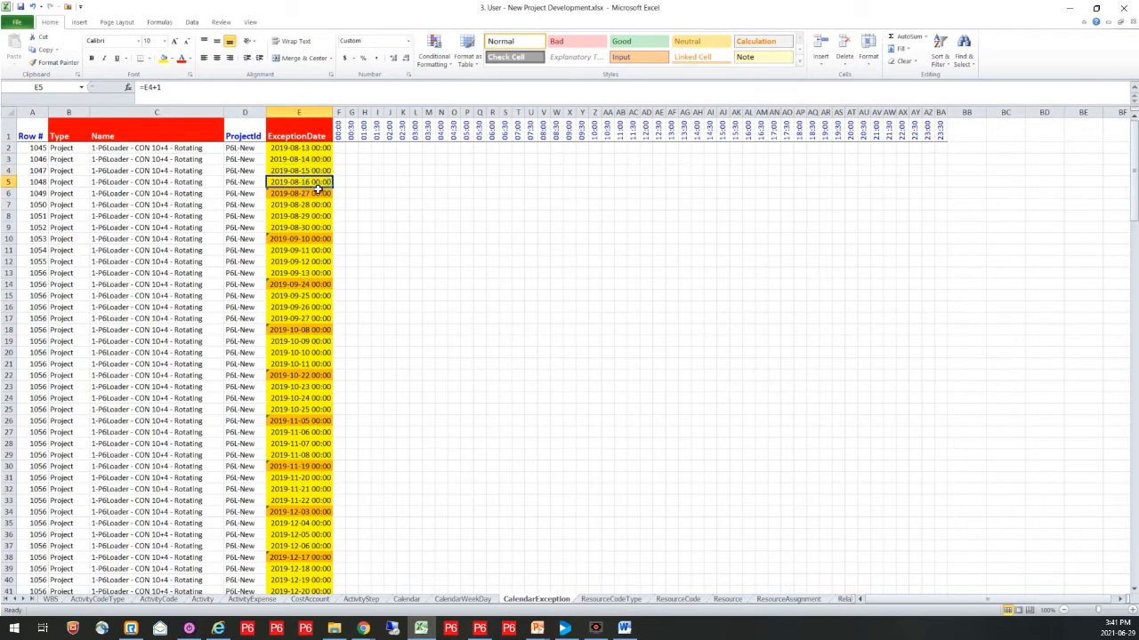
left_click(316, 193)
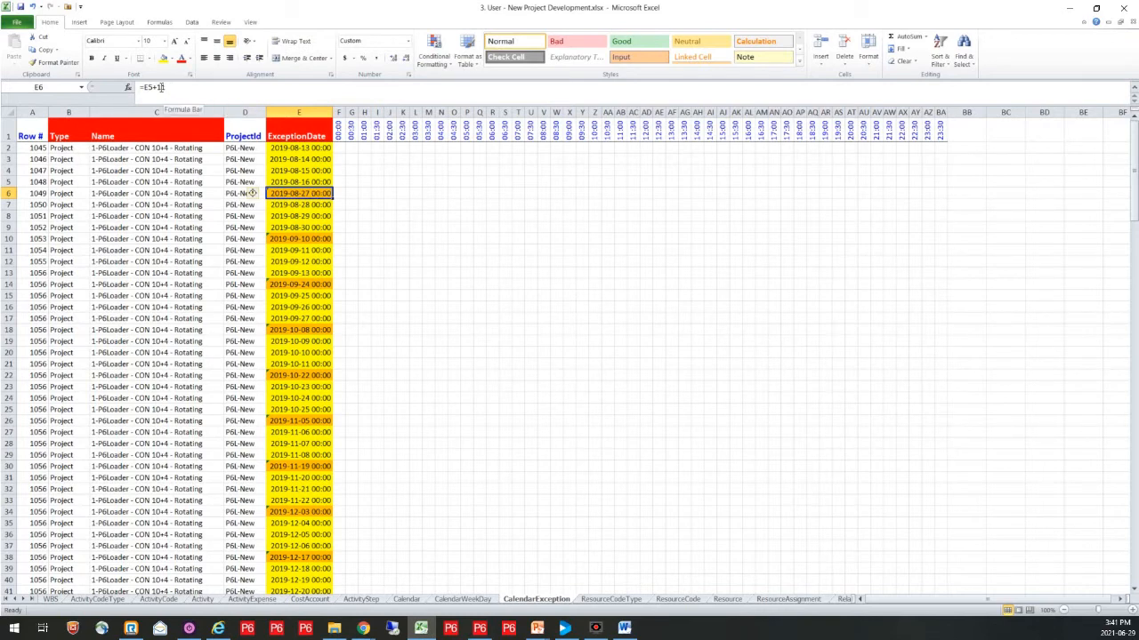
left_click(321, 216)
left_click(321, 227)
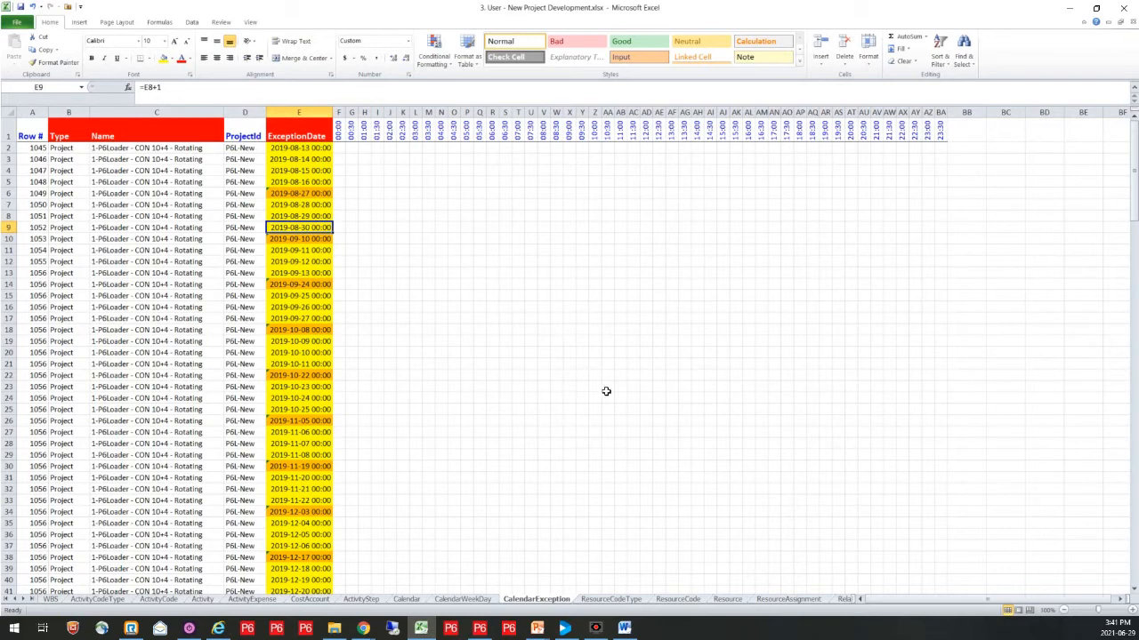
Step: Review the ResourceCodeType, ResourceCode, Resource, ResourceAssignment, Relationship and ResourceRate sheets in turn
left_click(613, 600)
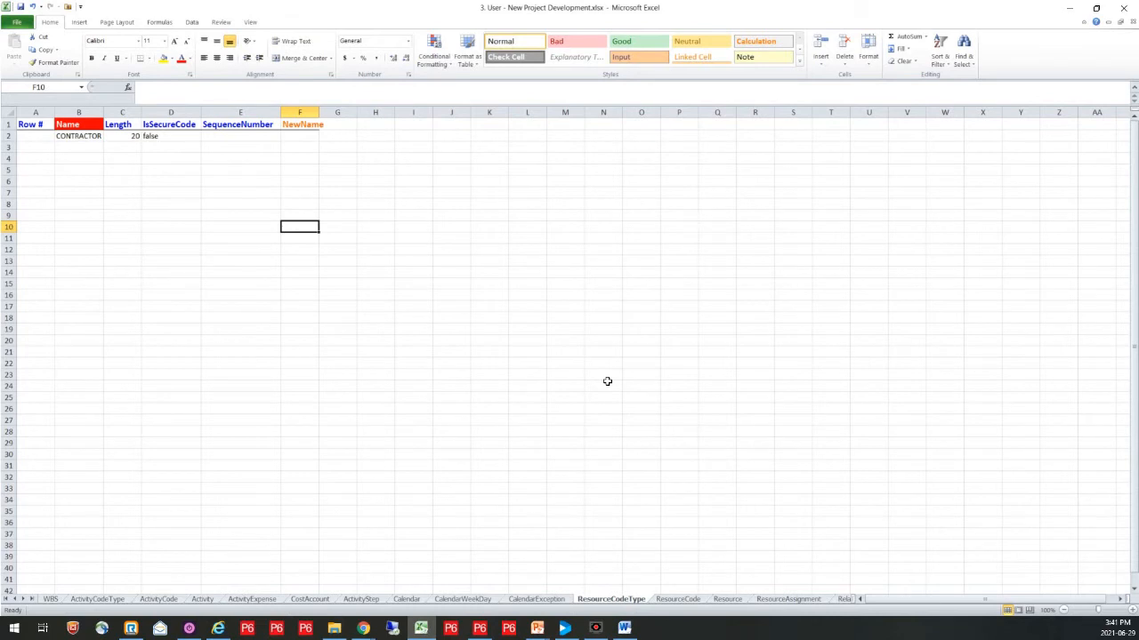
left_click(679, 600)
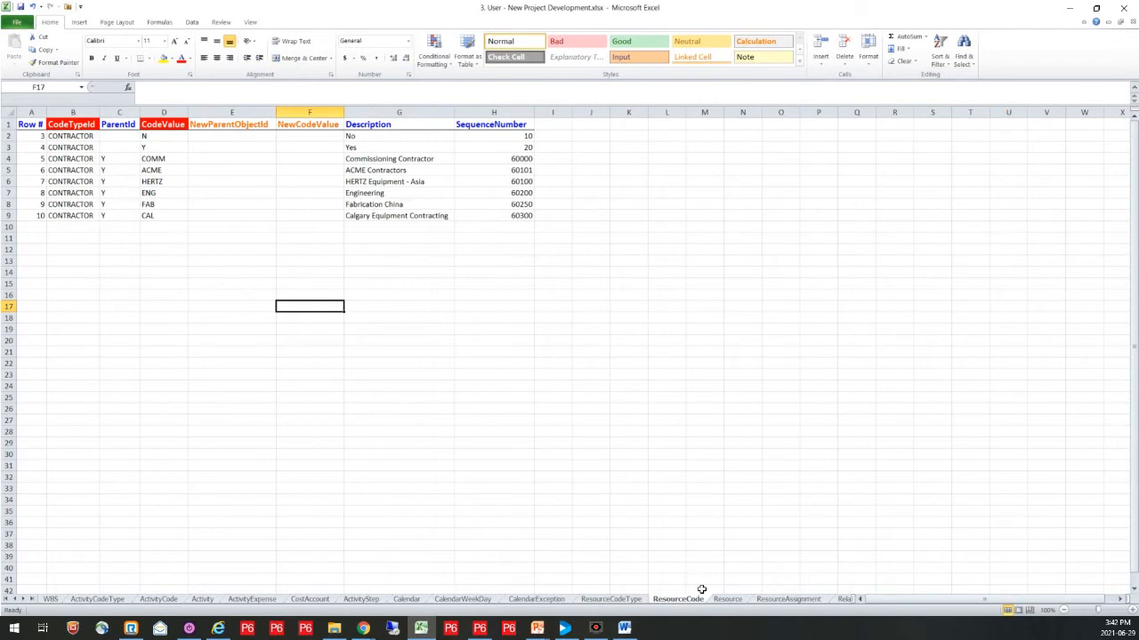
left_click(727, 600)
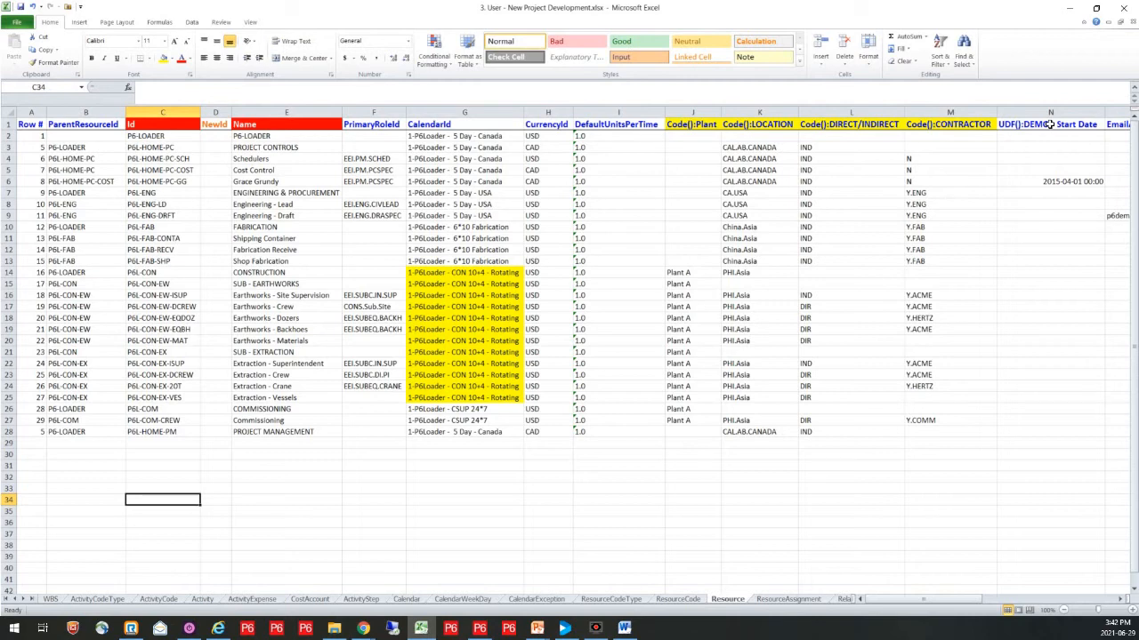
key("ctrl+Page_Down")
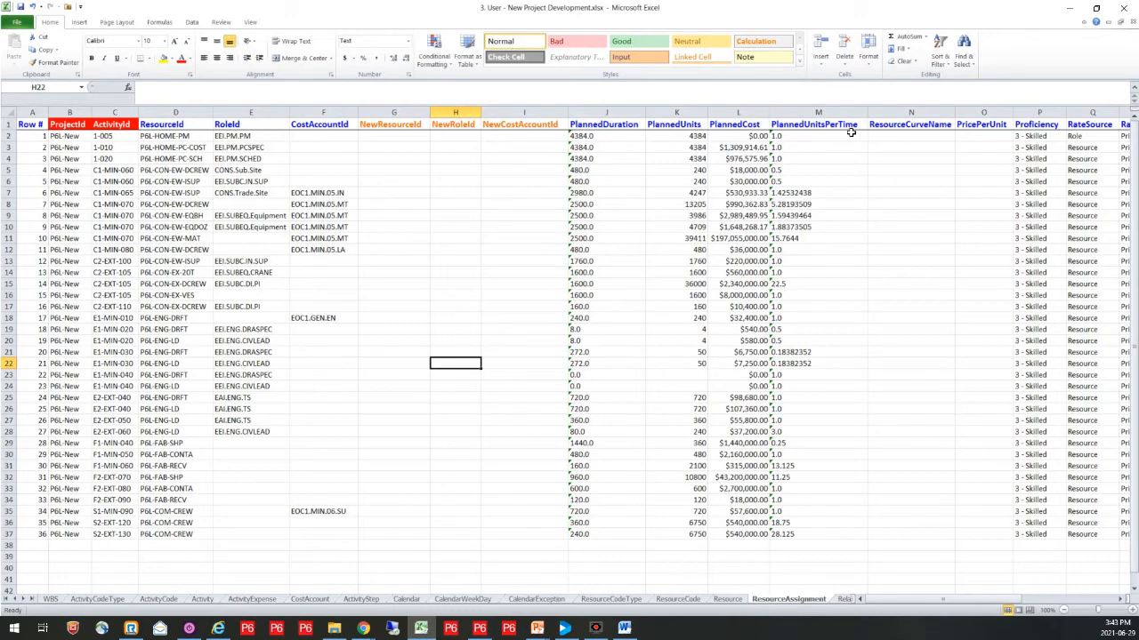
left_click(841, 599)
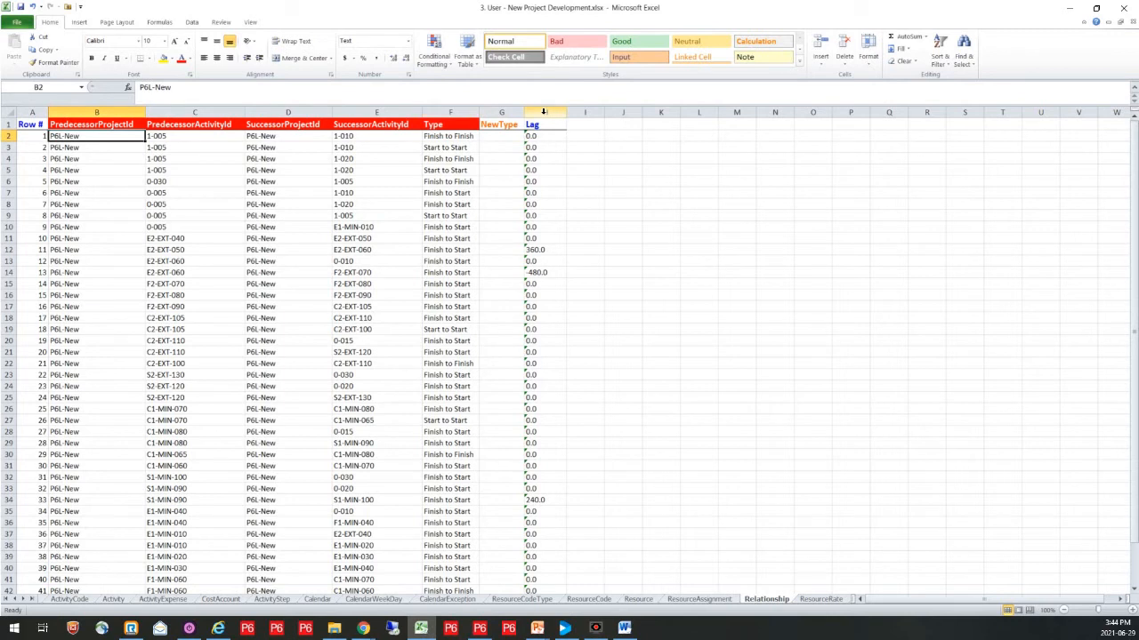
key("ctrl+Page_Down")
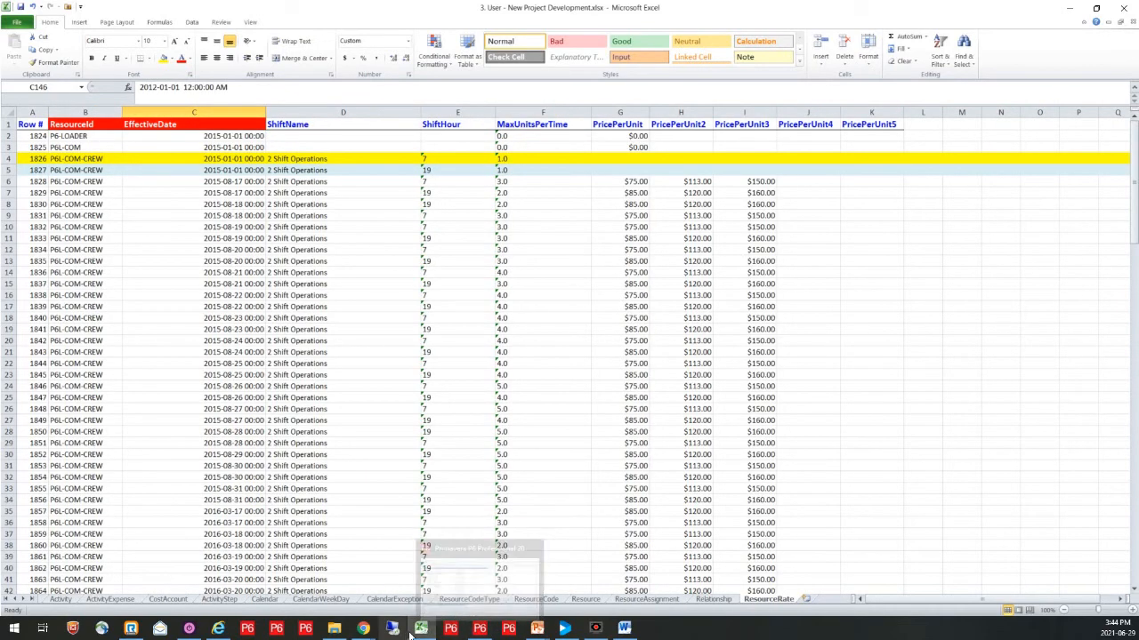
Step: Switch to P6-Loader in Chrome and sign in to the Prod database with the prefilled credentials
mouse_move(363, 632)
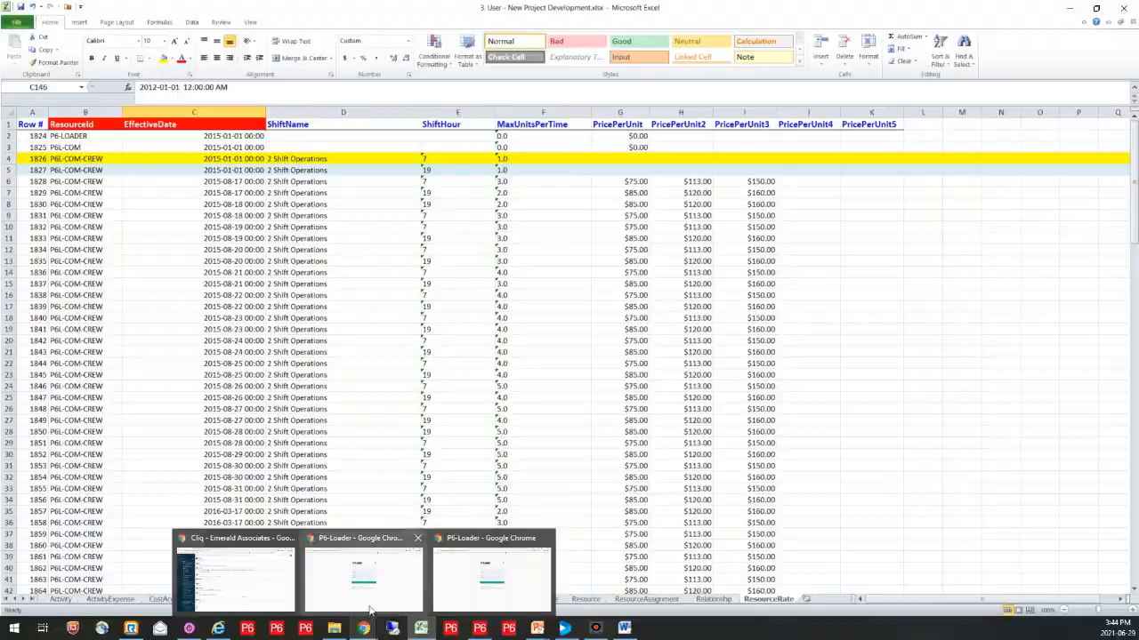
left_click(377, 577)
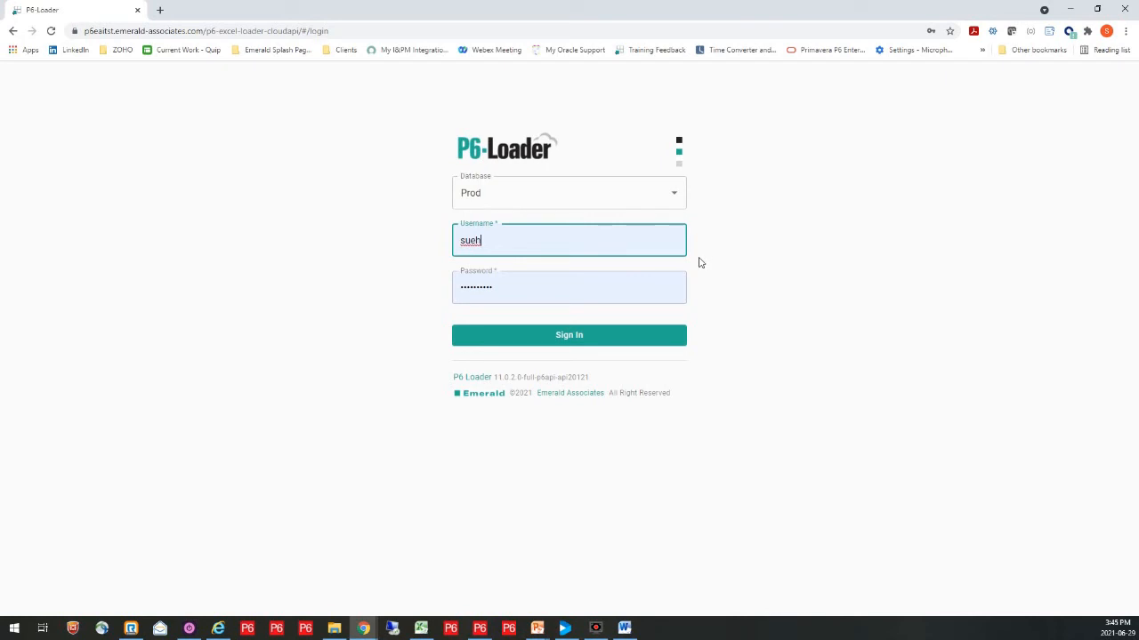
left_click(674, 193)
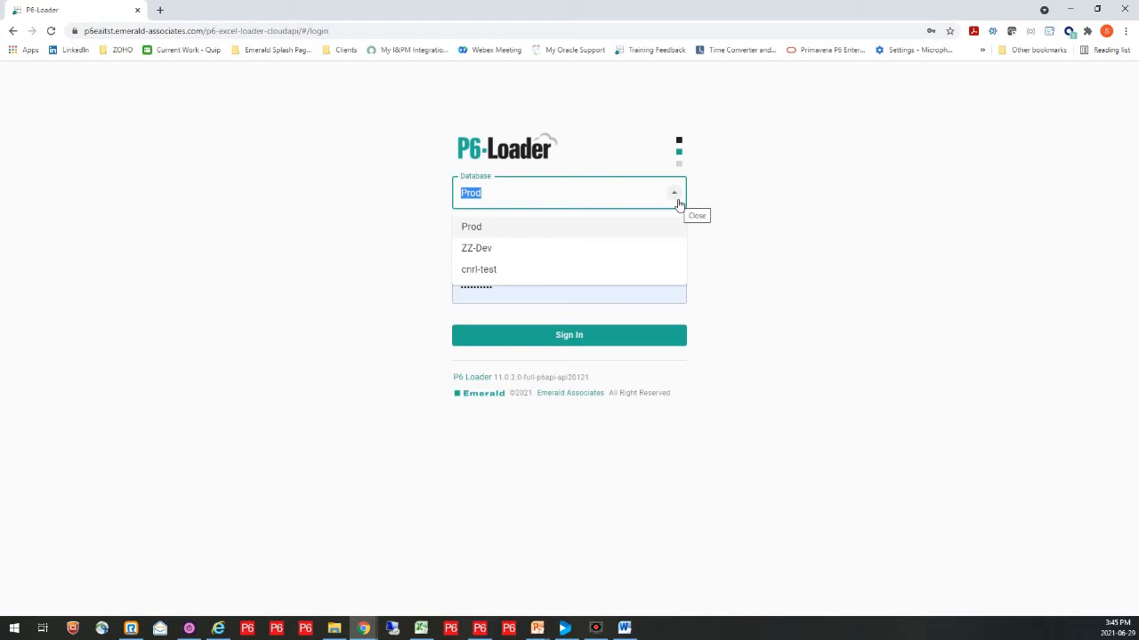
left_click(678, 203)
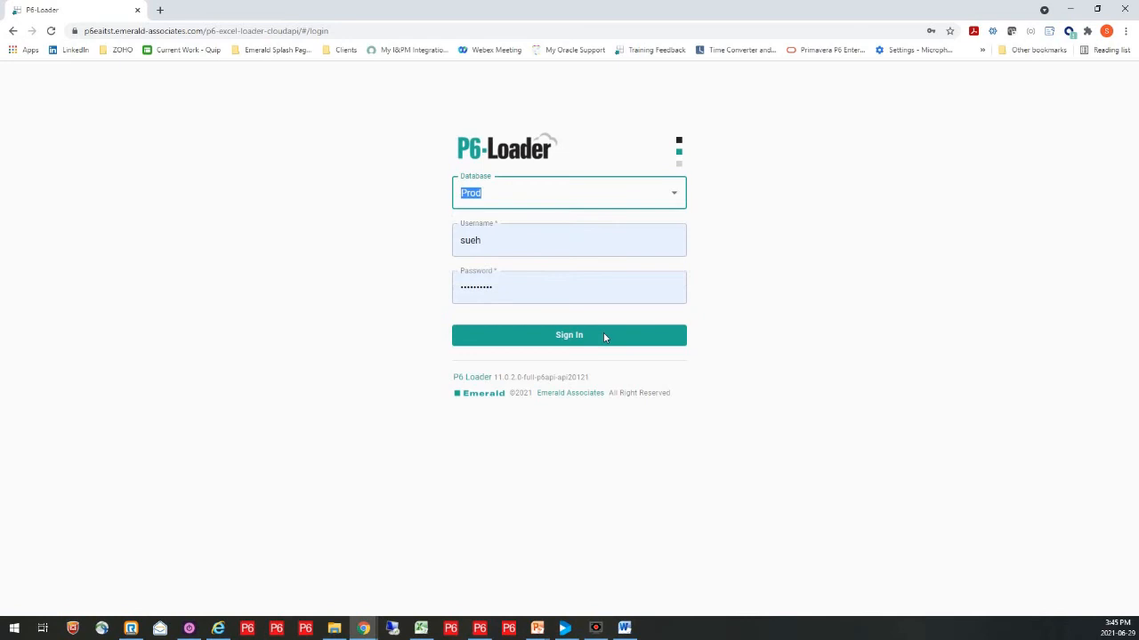
left_click(583, 347)
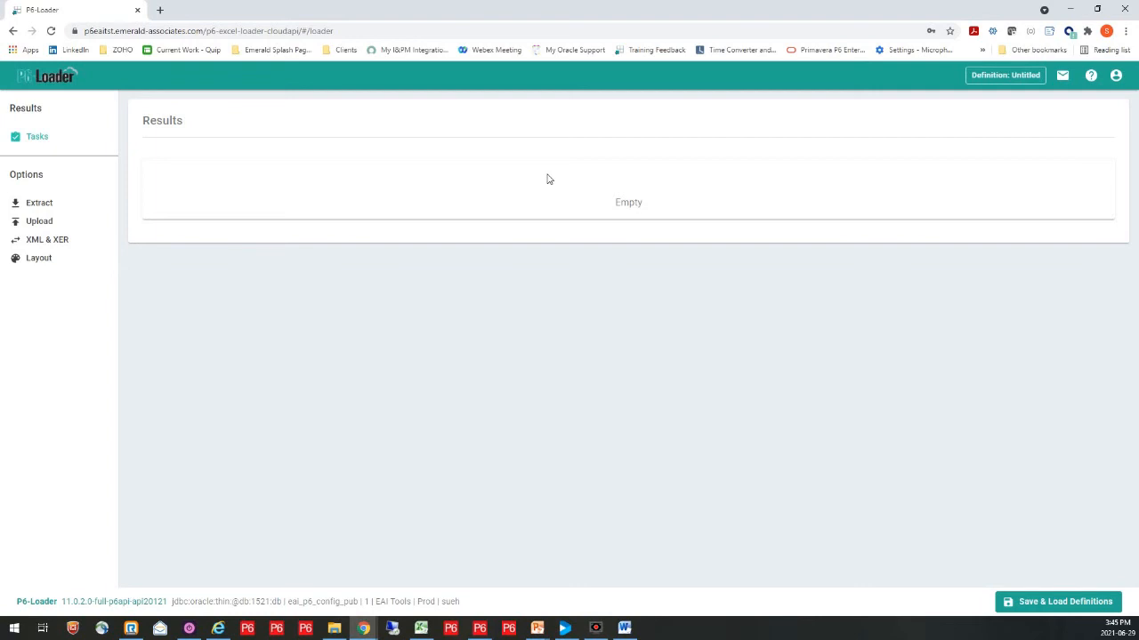
Step: Upload the workbook "3. User - New Project Development.xlsx" from the 1. Demo Files folder with deletes left disabled
left_click(38, 223)
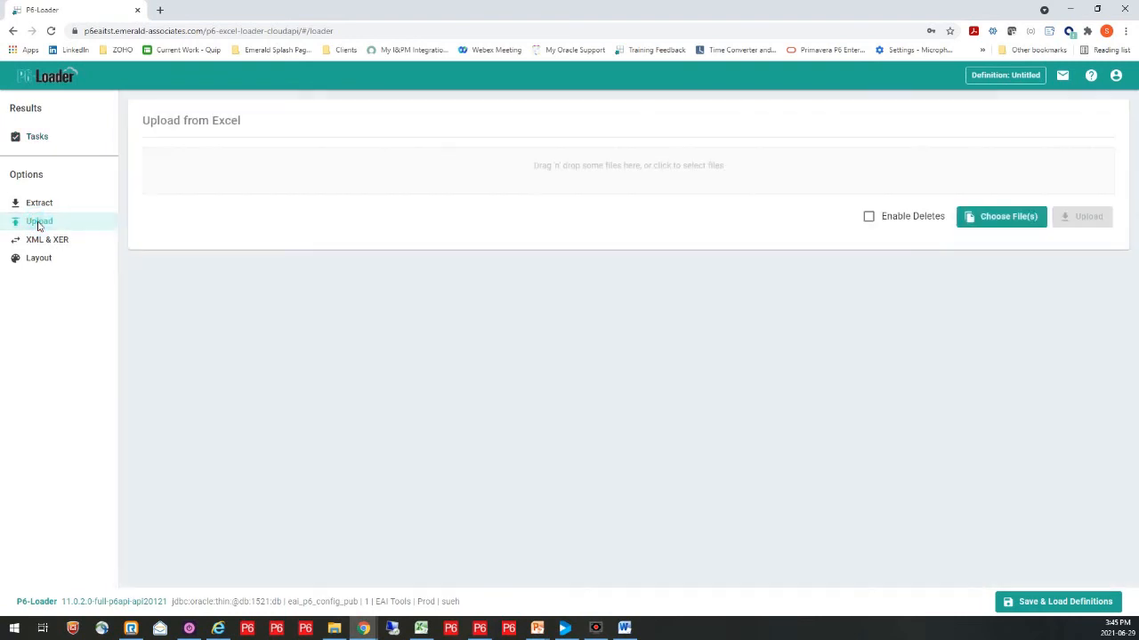
left_click(610, 177)
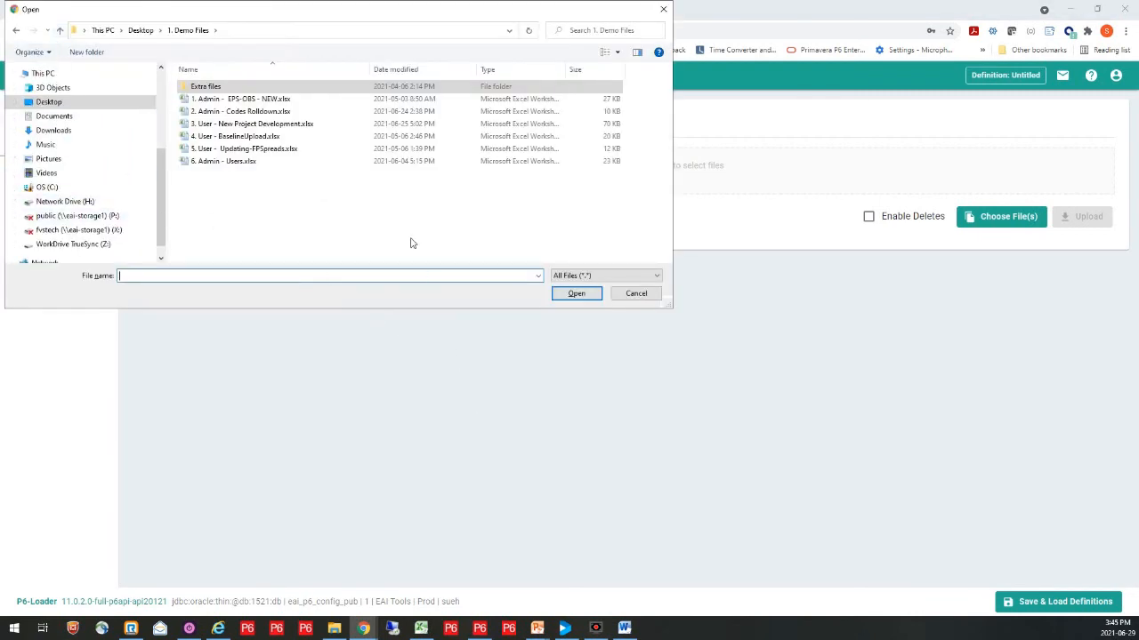
left_click(281, 127)
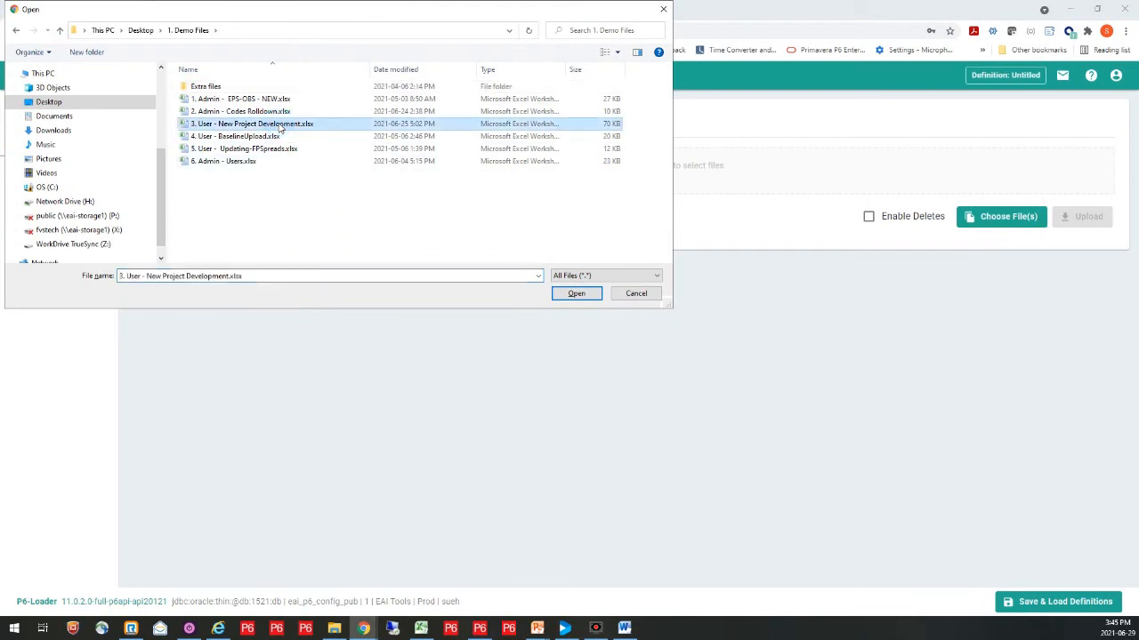
left_click(570, 296)
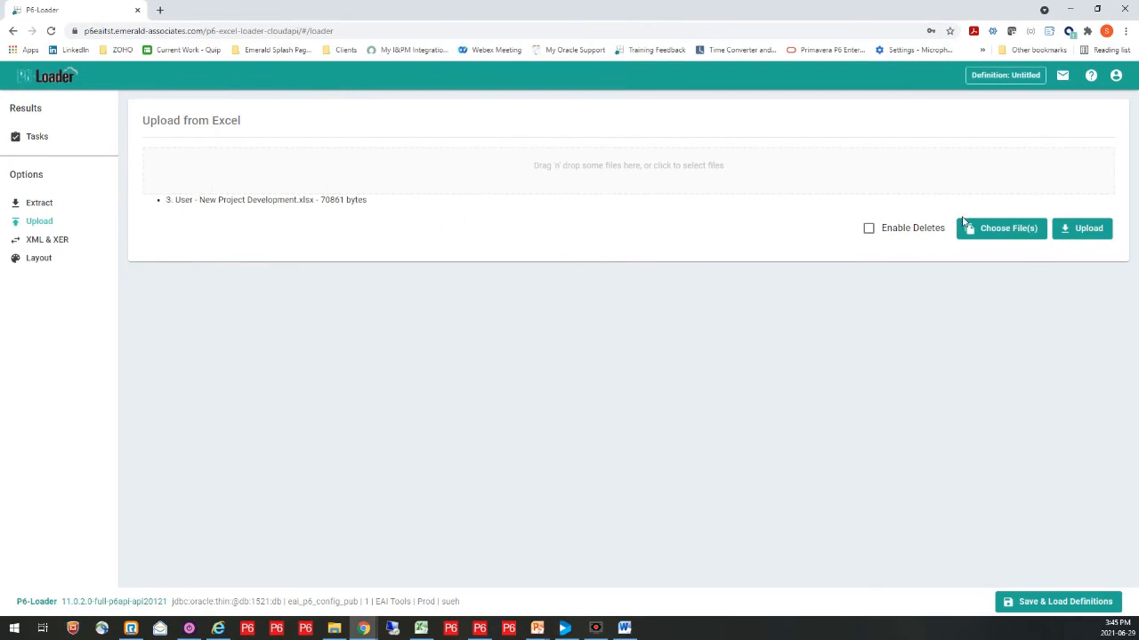
left_click(1072, 232)
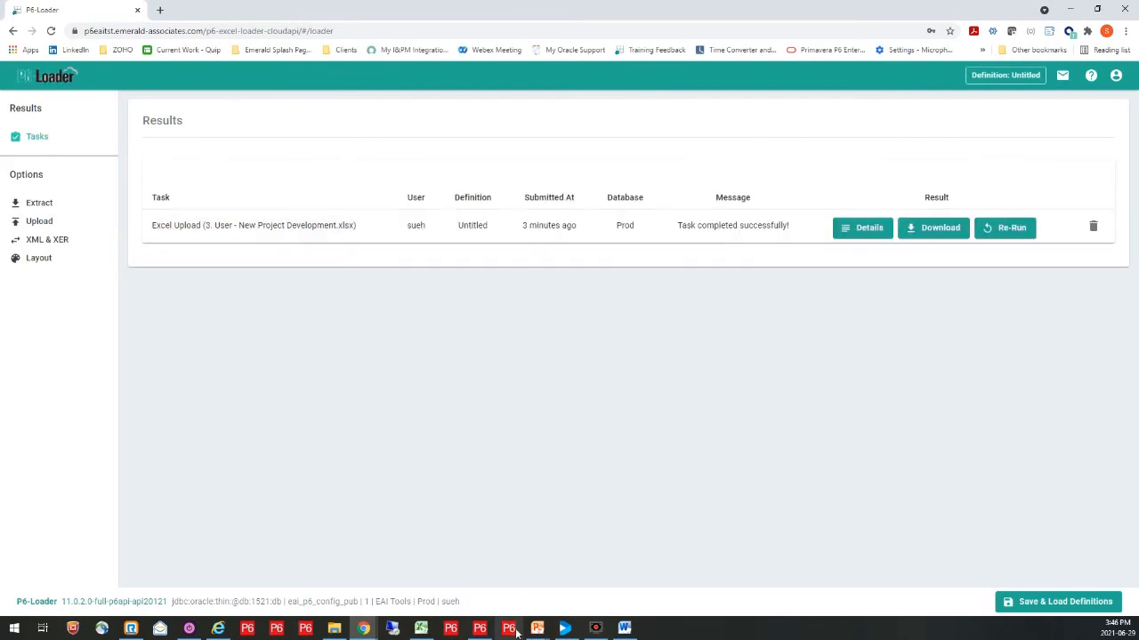
Step: Switch to Primavera P6 and examine the steps of the Review & Approve - Mining EWP1 activity in the P6 Loader - Create project
mouse_move(535, 631)
left_click(479, 629)
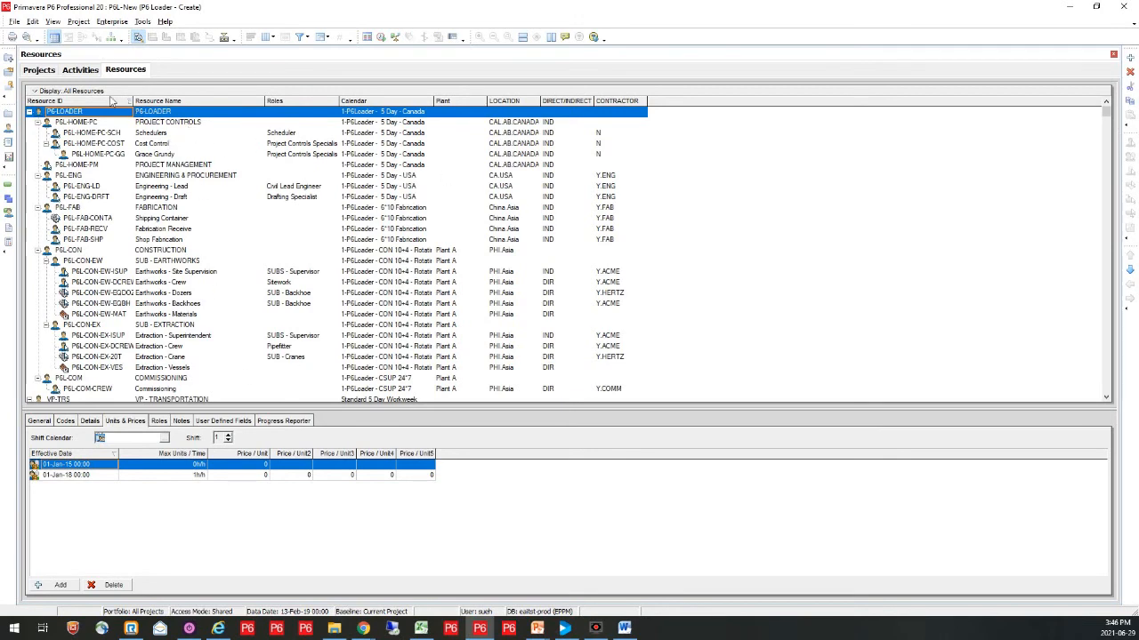
left_click(80, 69)
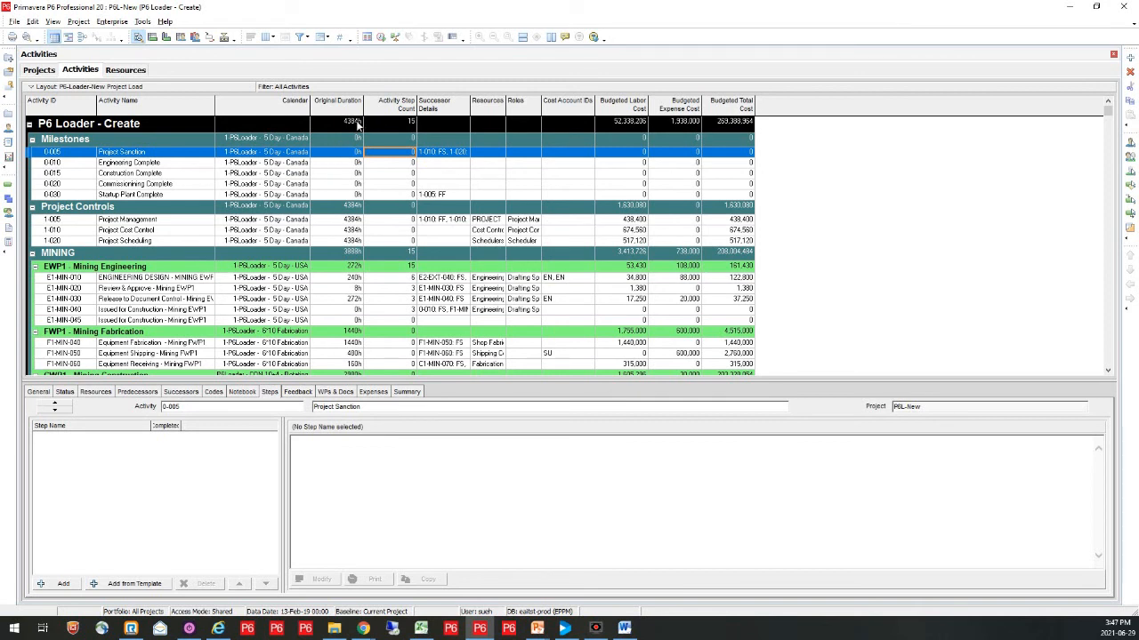
left_click(393, 289)
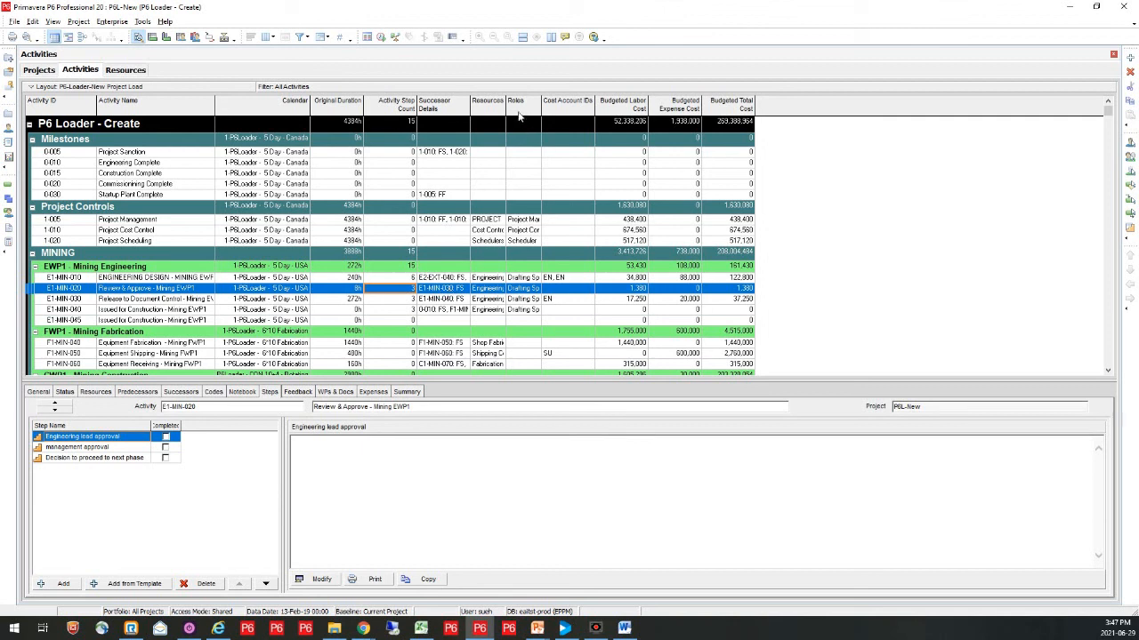
Step: Widen the Resources and Roles columns in the activity table so that their entries are easier to read
left_click_drag(506, 103, 538, 107)
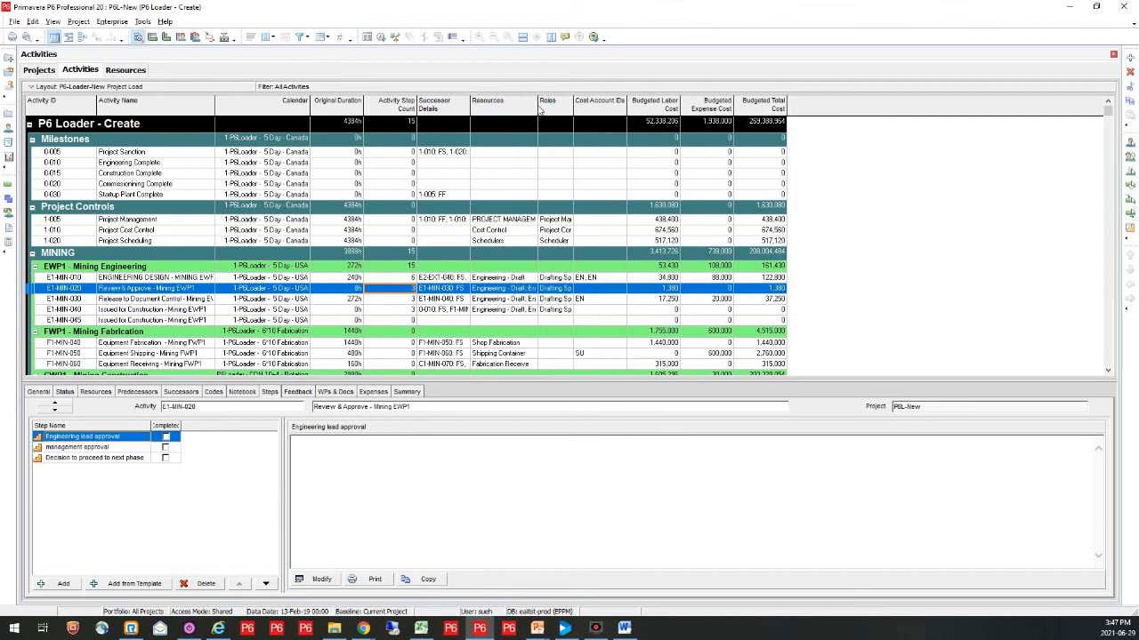
left_click_drag(574, 105, 608, 107)
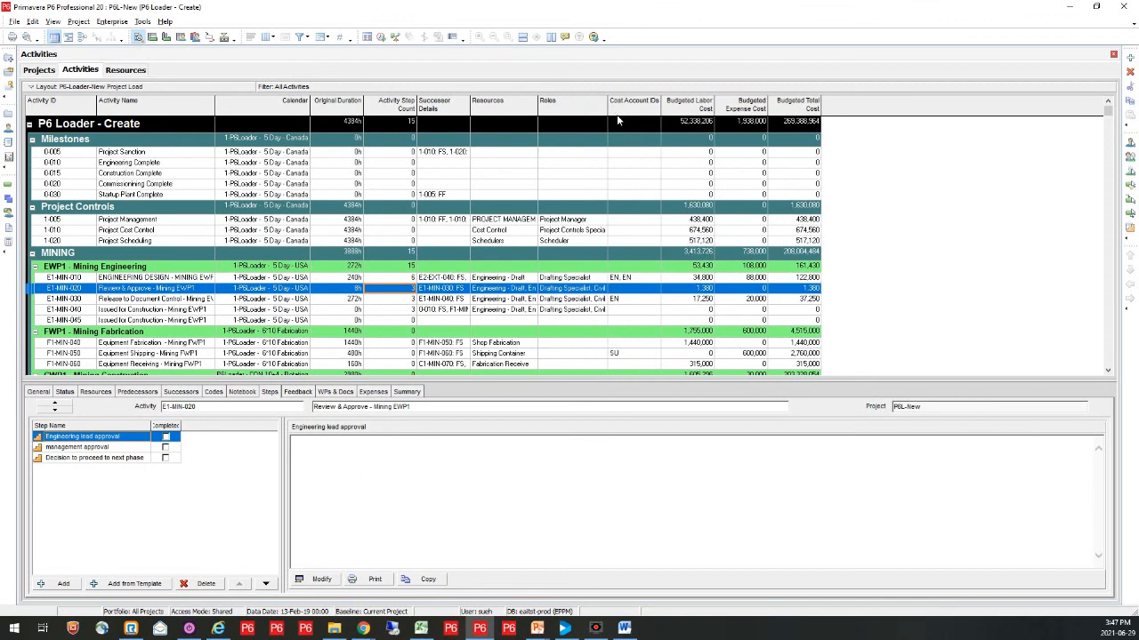